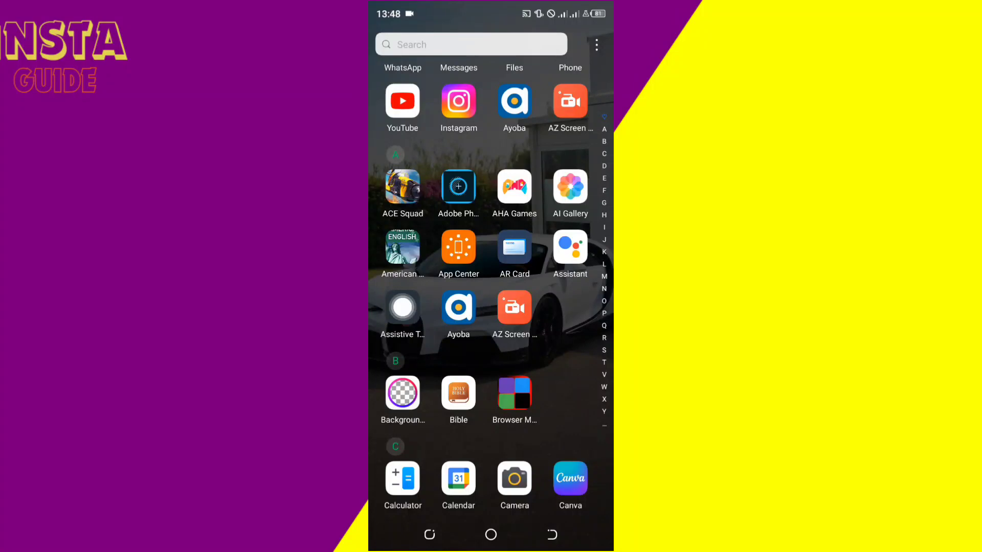
pyautogui.scroll(-2, 558, 404)
pyautogui.scroll(-1, 569, 370)
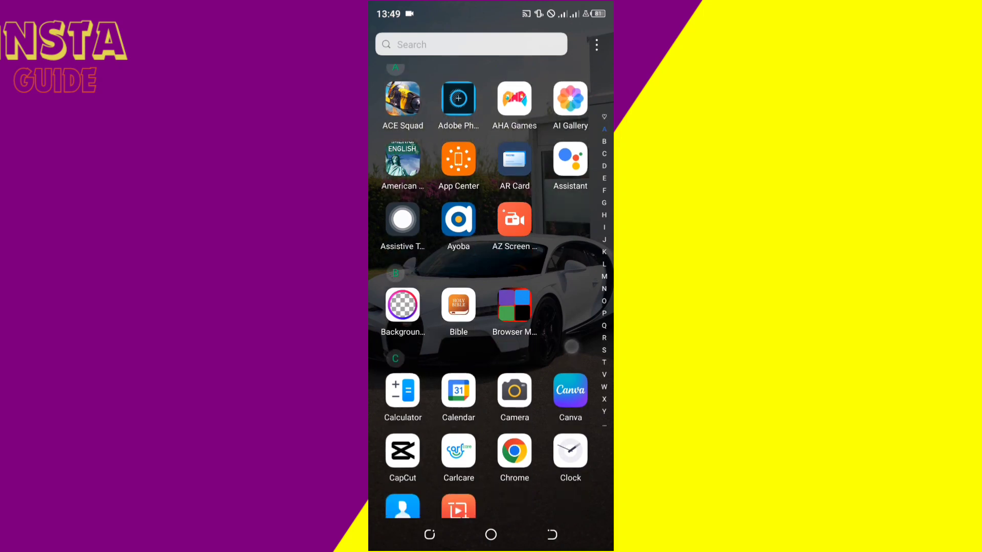
pyautogui.scroll(3, 553, 396)
# Search the app drawer for 'Se' and open the Settings app.
pyautogui.click(471, 44)
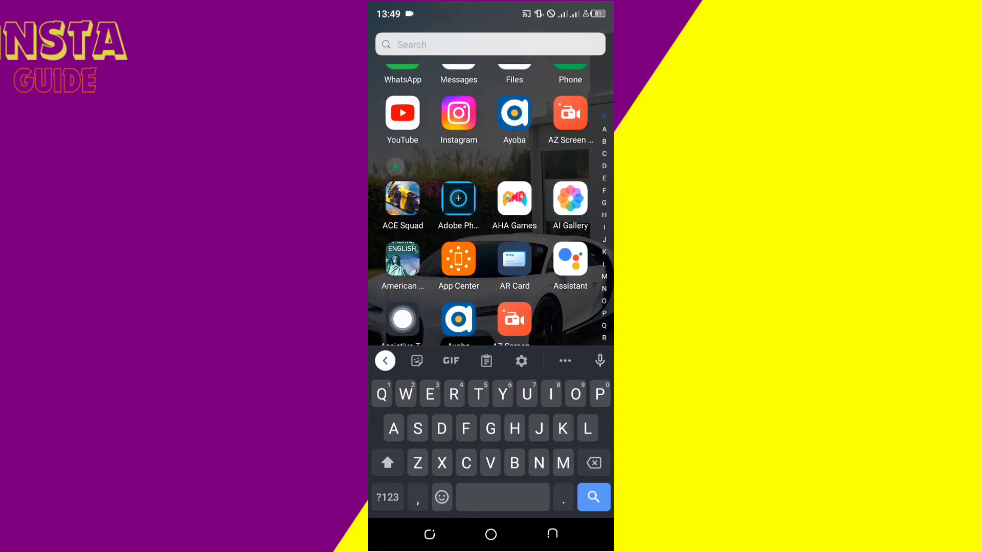
pyautogui.write('Se')
pyautogui.click(402, 154)
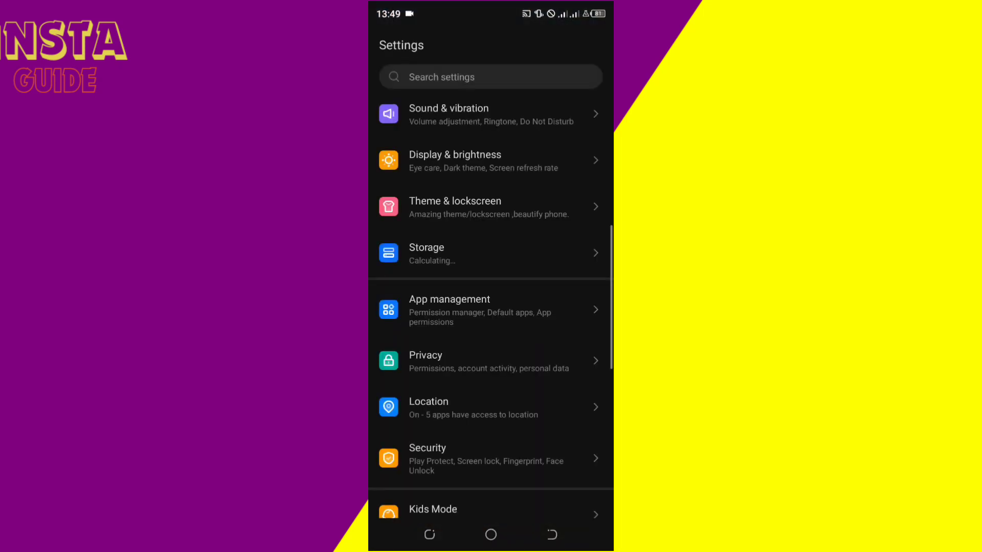
pyautogui.scroll(2, 550, 374)
pyautogui.scroll(2, 550, 374)
pyautogui.scroll(-3, 550, 345)
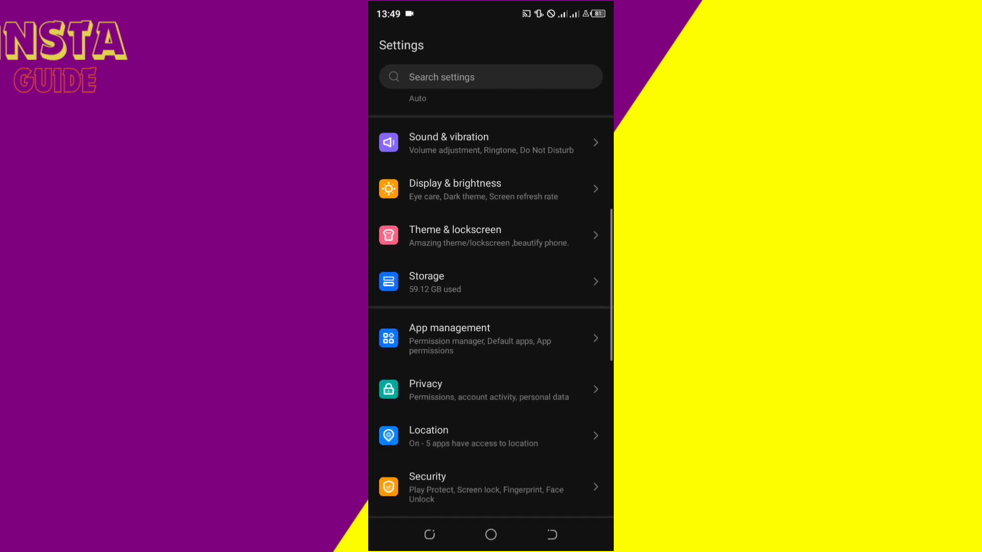
# Go to App management > App settings, search 'cap', and open CapCut.
pyautogui.click(428, 315)
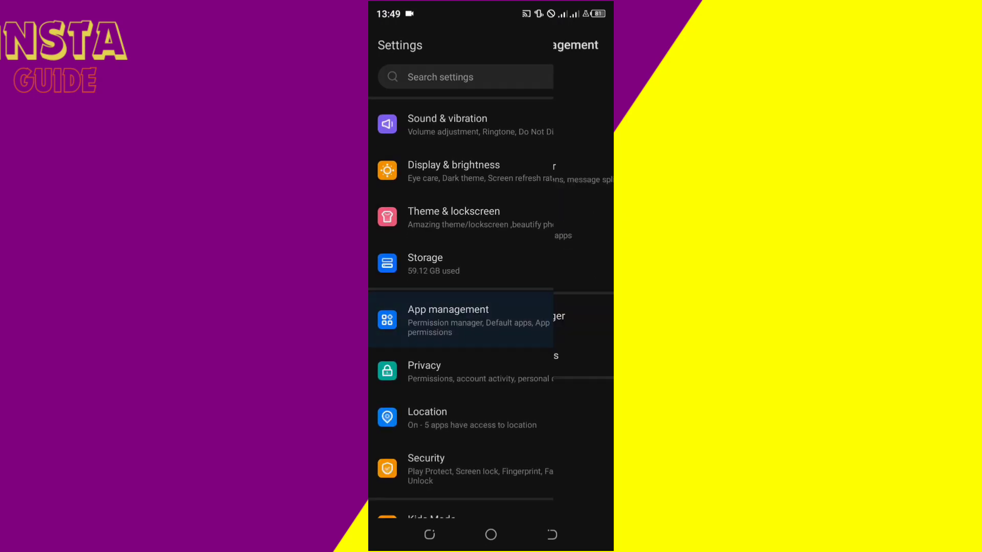
pyautogui.click(584, 144)
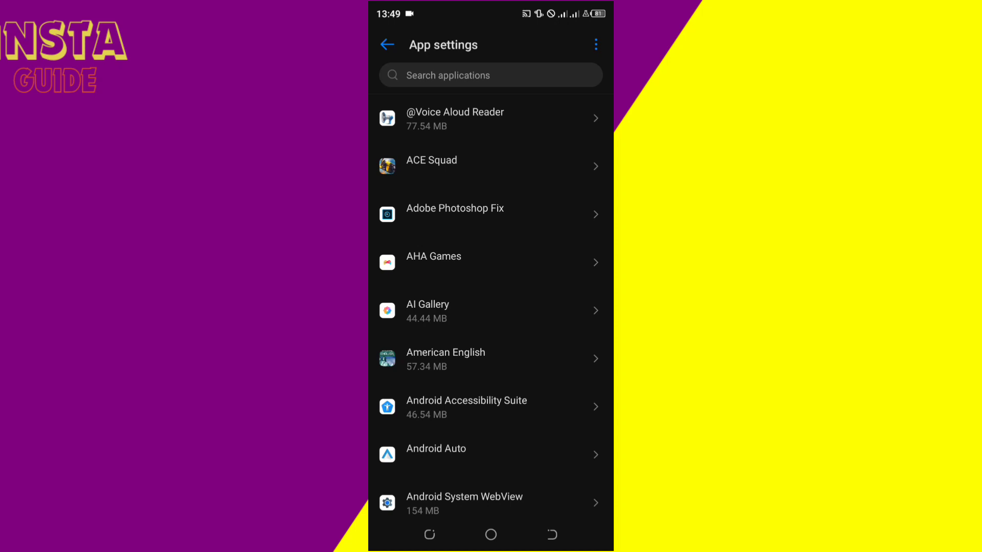
pyautogui.click(563, 76)
pyautogui.write('ca')
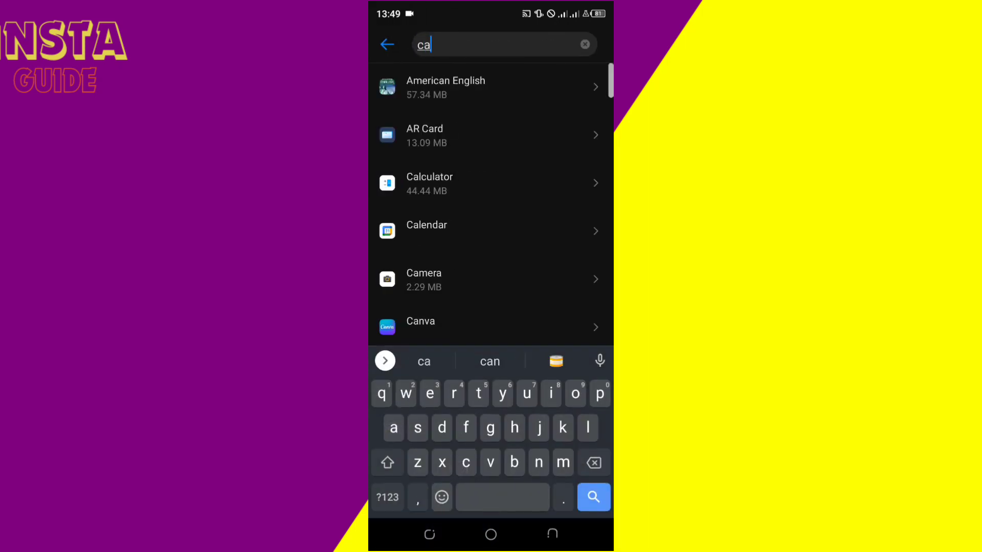
pyautogui.write('p')
pyautogui.click(423, 96)
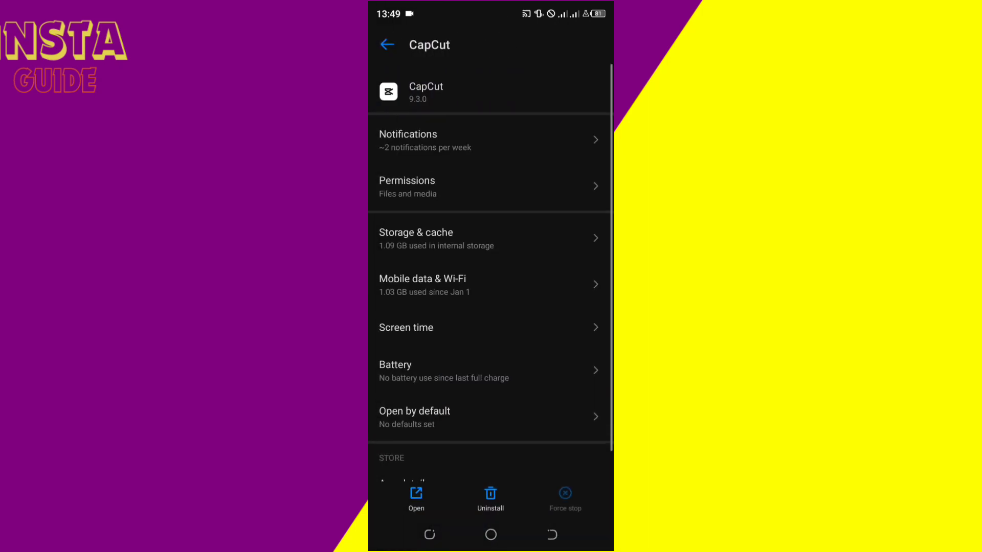
# View CapCut's Storage & cache page, then back out to the home screen.
pyautogui.click(561, 240)
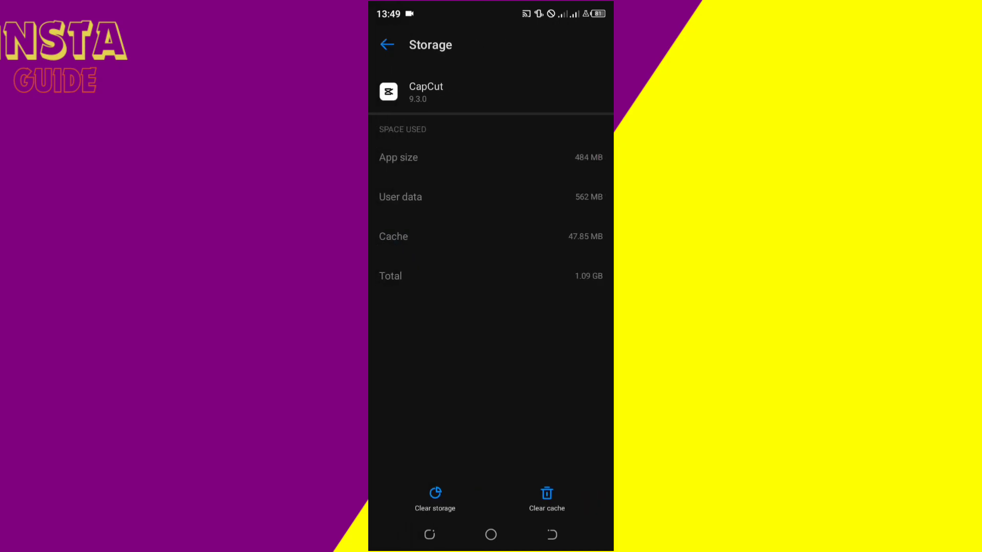
pyautogui.click(387, 45)
pyautogui.scroll(-1, 588, 361)
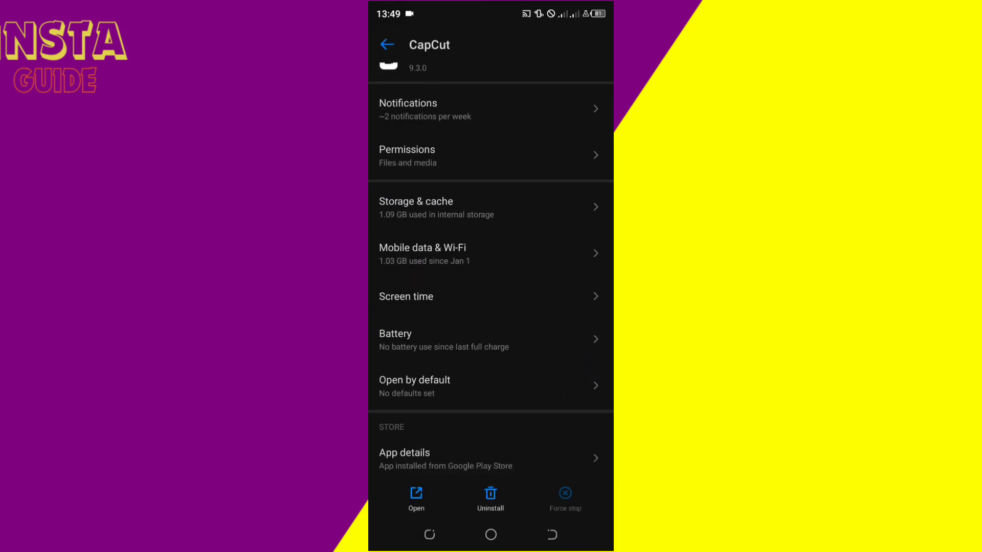
pyautogui.click(491, 535)
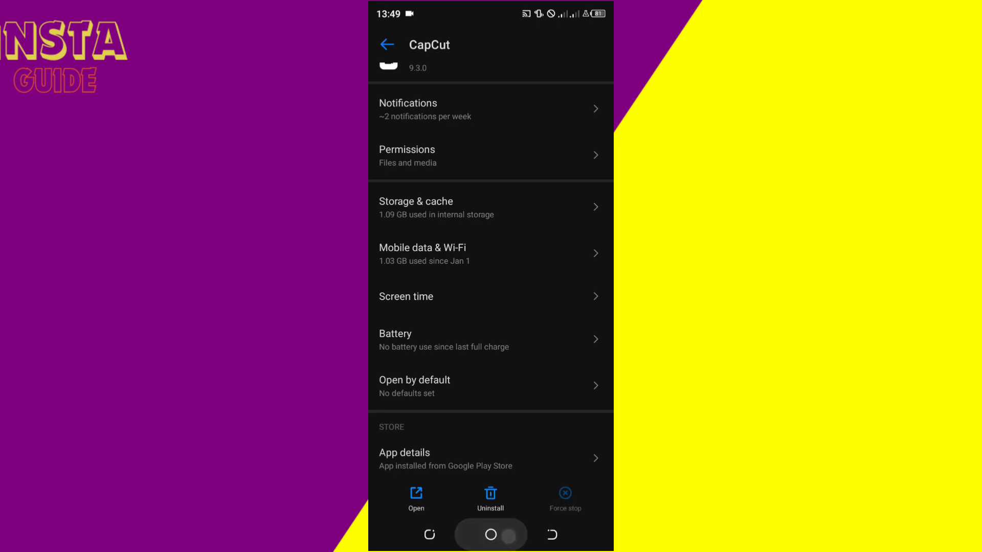
pyautogui.write('Se')
pyautogui.click(502, 535)
# Search the app drawer for 'Pl' and launch the Play Store.
pyautogui.moveTo(490, 422); pyautogui.dragTo(491, 192)
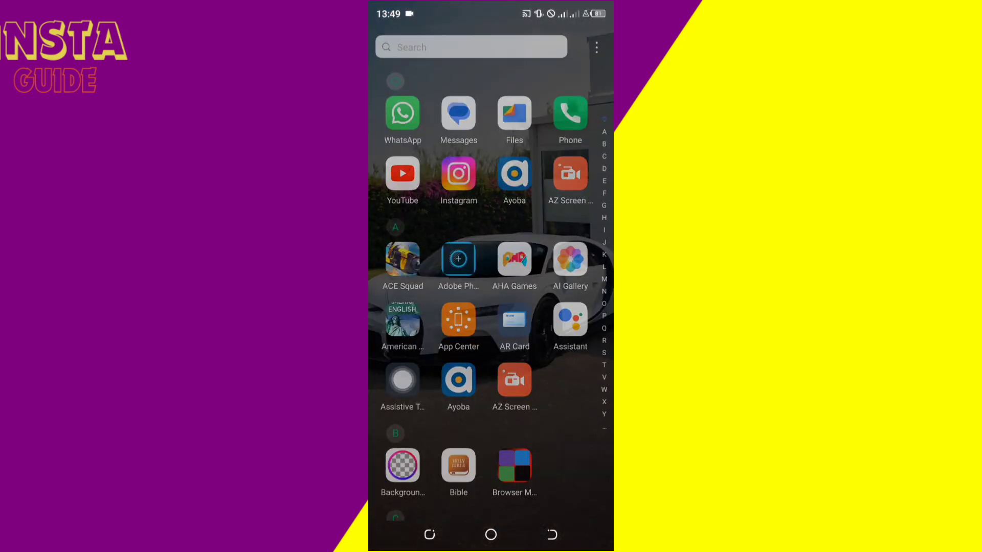
pyautogui.click(420, 43)
pyautogui.write('Pl')
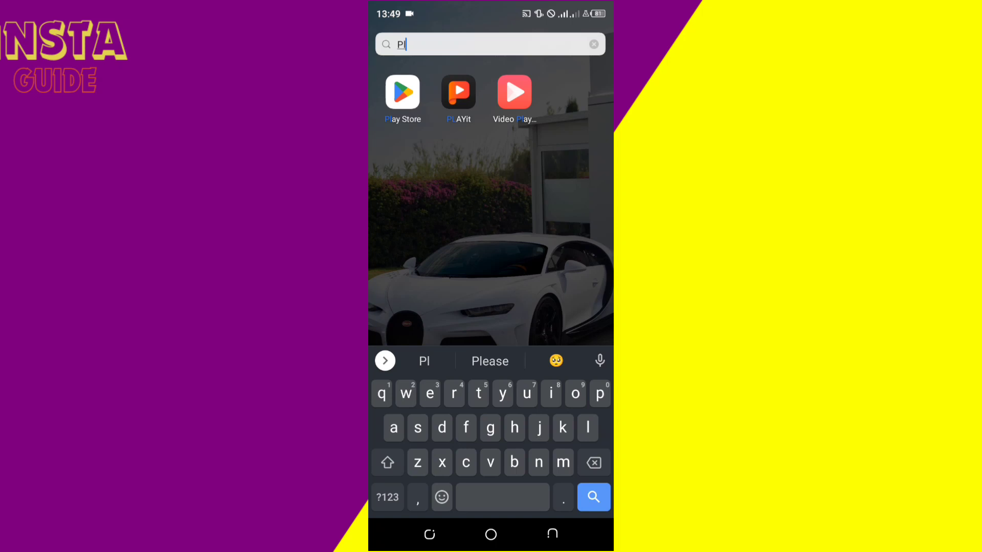
pyautogui.click(405, 101)
# Return to the home screen and bring up the phone's power menu.
pyautogui.click(495, 530)
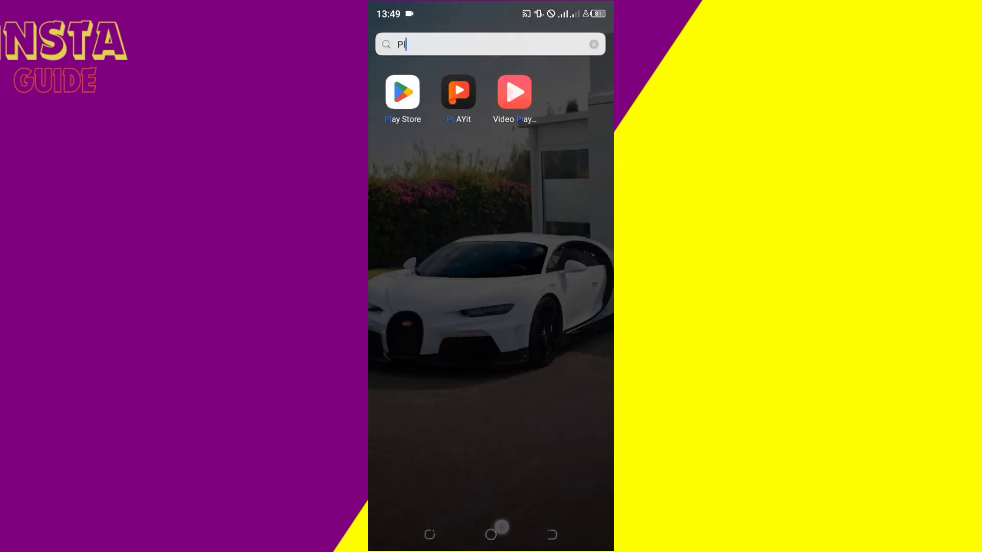
pyautogui.click(491, 535)
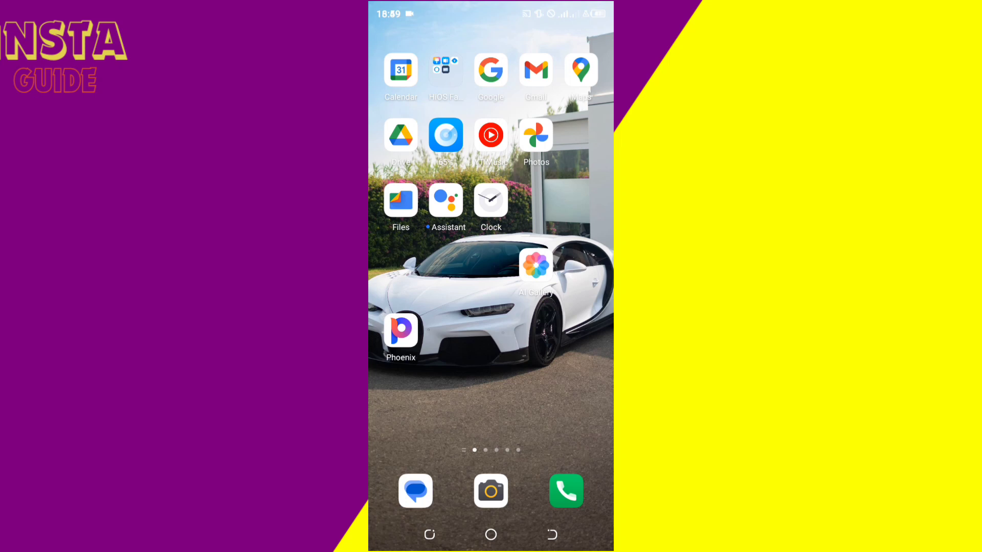
pyautogui.press('XF86PowerOff')
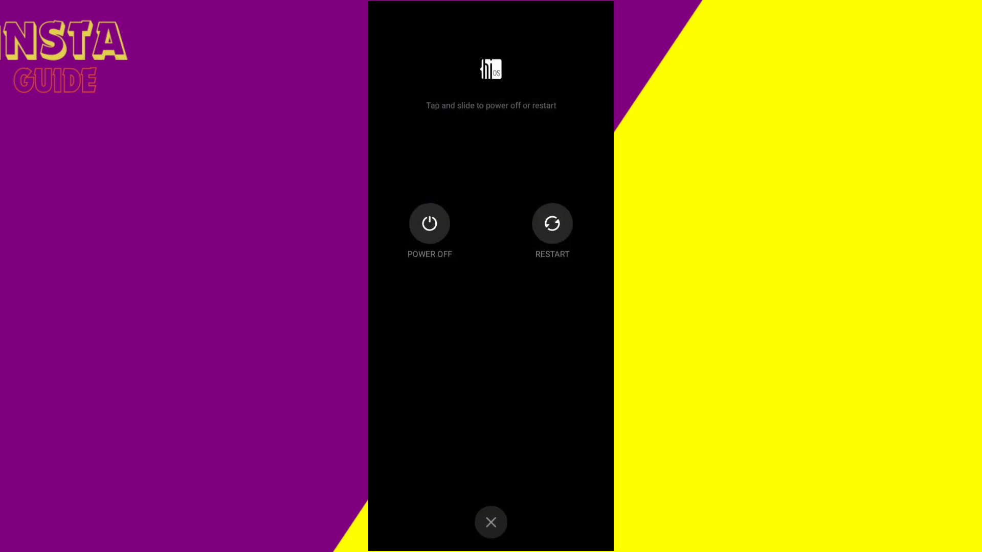